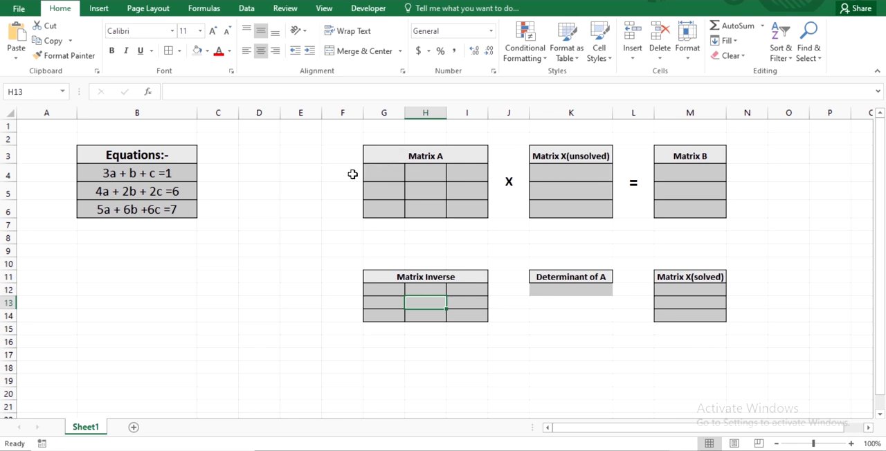
Enter the first equation's coefficients 3, 1 and 1 in the first row of Matrix A
click(378, 175)
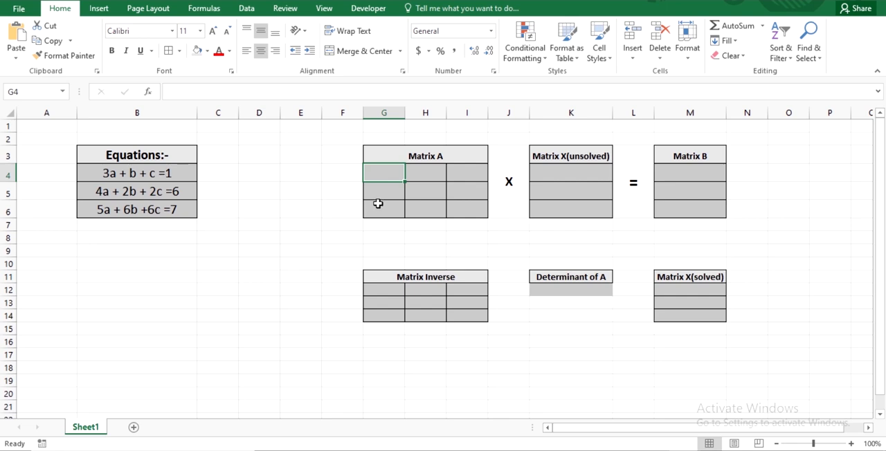
text(3)
key(Tab)
text(1)
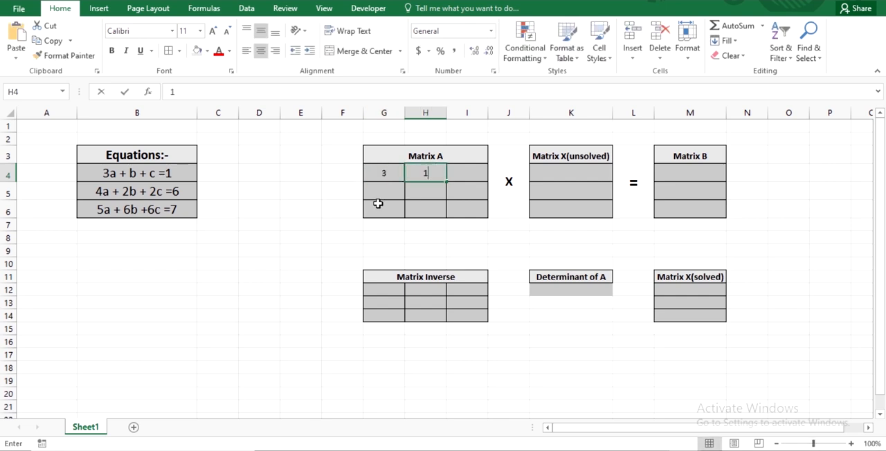
key(Tab)
text(1)
key(Return)
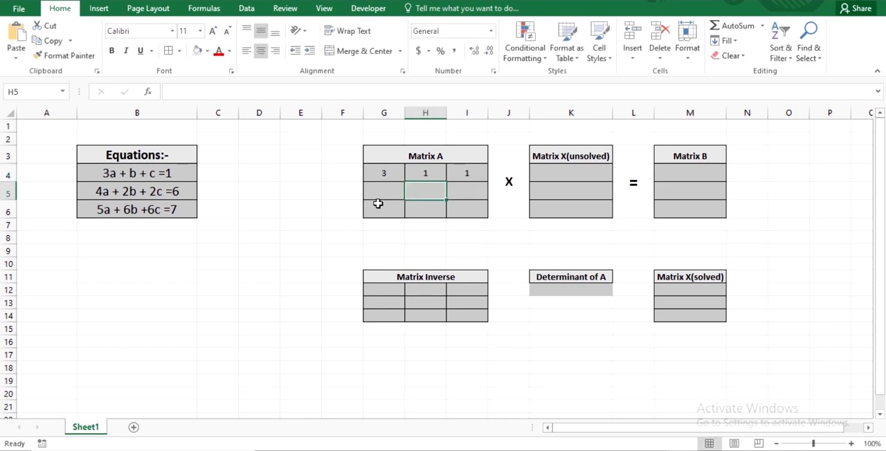
Enter the second equation's coefficients 4, 2 and 2 in the second row of Matrix A
key(Left)
text(4)
key(Tab)
text(2)
key(Tab)
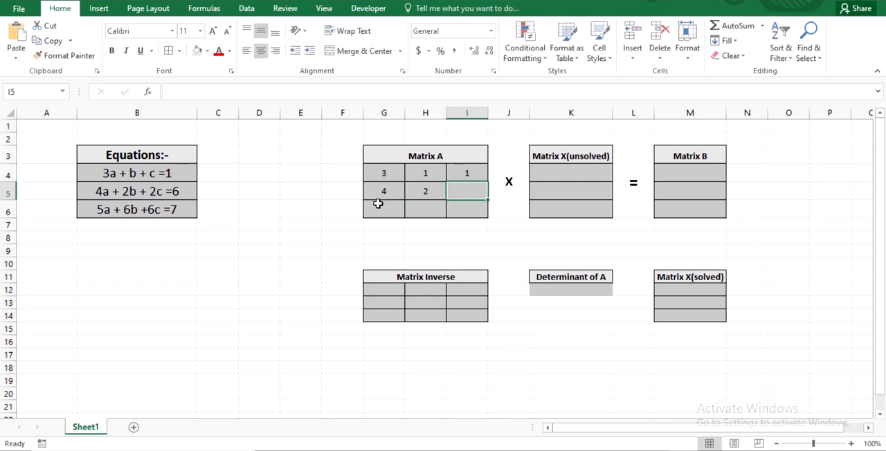
text(2)
key(Return)
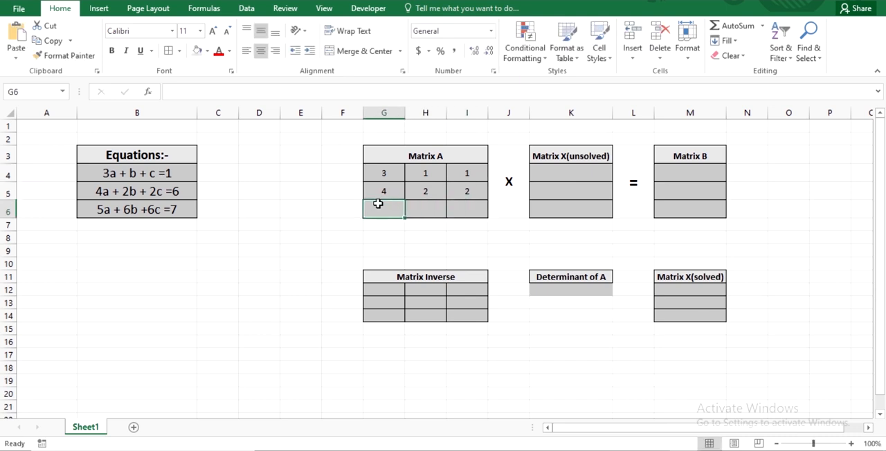
Enter the third equation's coefficients 5, 6 and 6 in the third row of Matrix A
text(5)
key(Tab)
text(6)
key(Tab)
text(6)
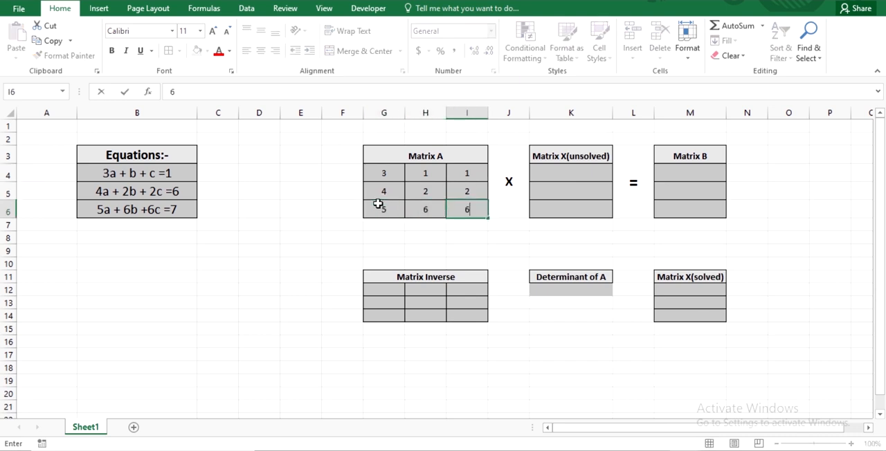
Fill the Matrix X(unsolved) column from K4 down with the variables a, b and c
key(Right)
key(Right)
key(Up)
key(Up)
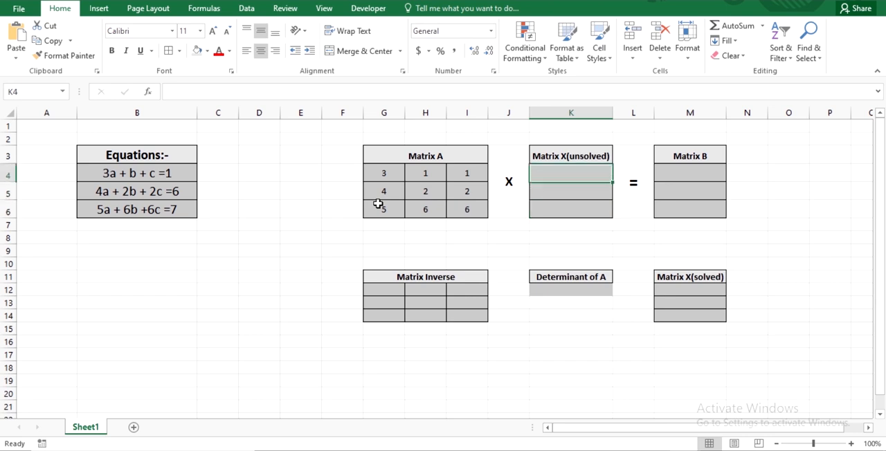
text(a)
key(Return)
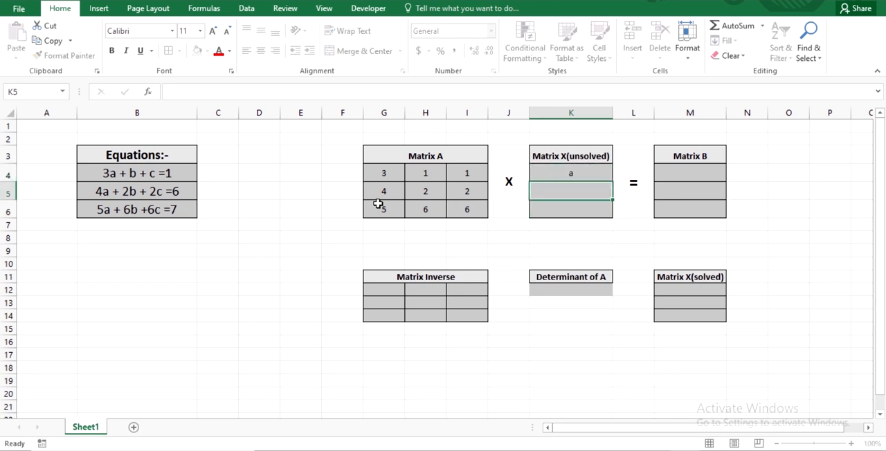
text(b)
key(Return)
text(c)
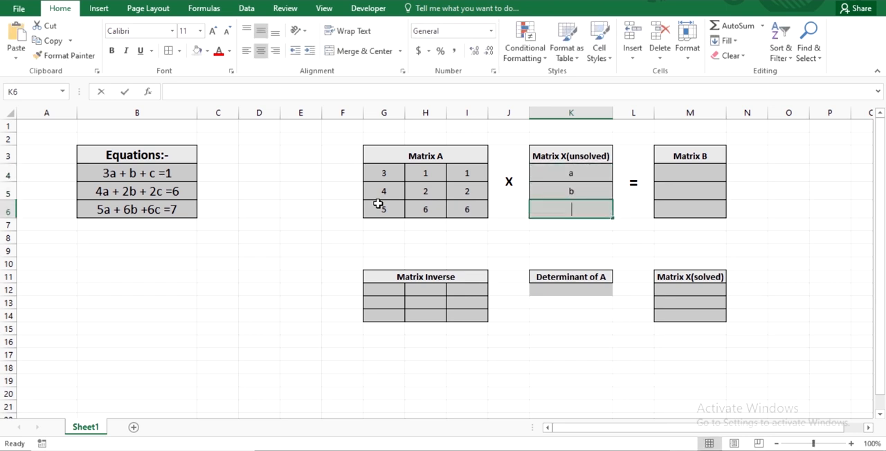
Fill the Matrix B column from M4 down with the equations' constants 1, 6 and 7
key(Right)
key(Right)
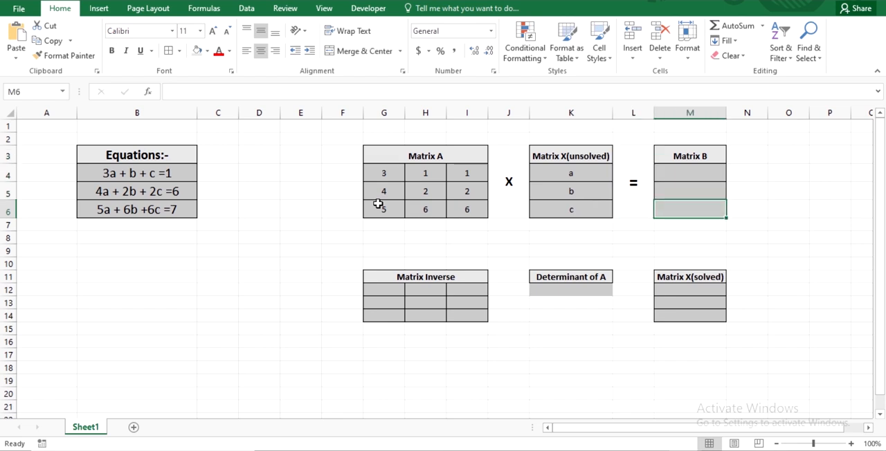
key(Up)
key(Up)
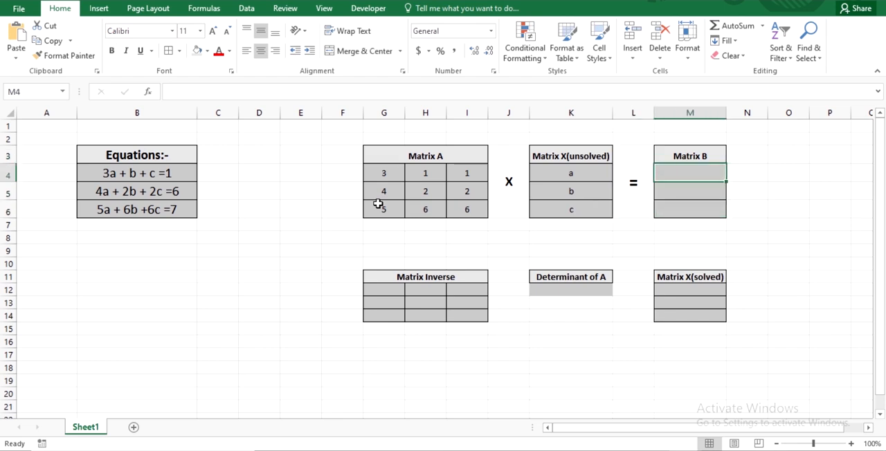
text(1)
key(Return)
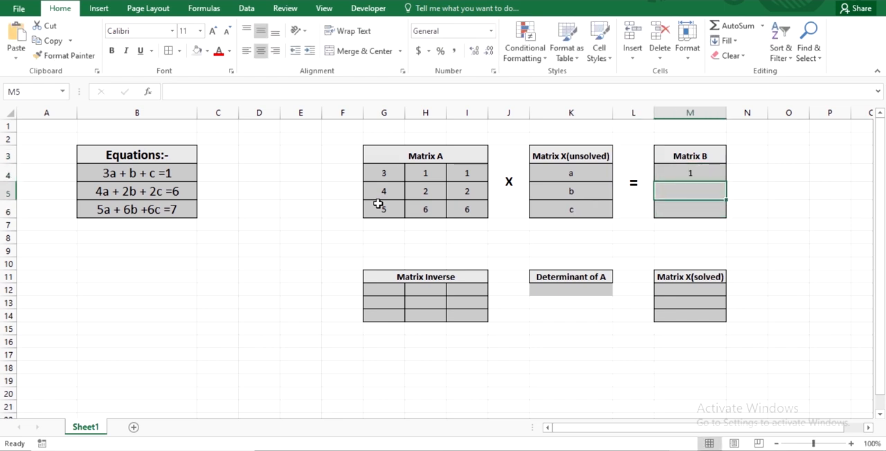
text(6)
key(Return)
text(7)
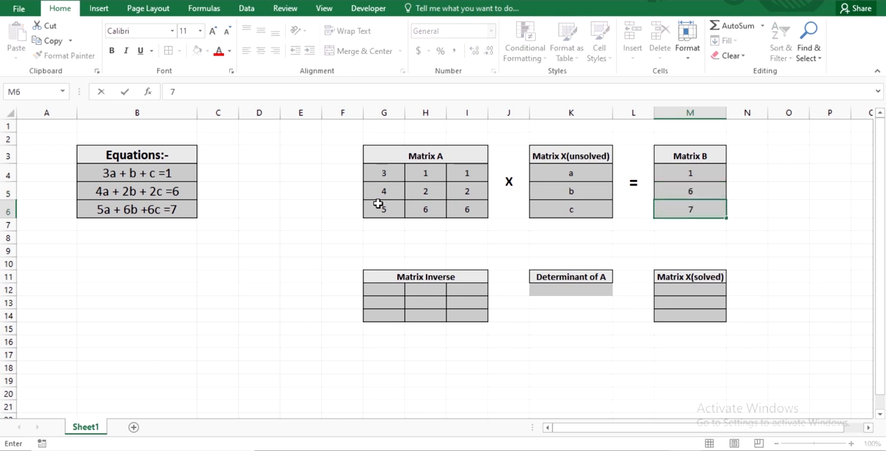
key(Return)
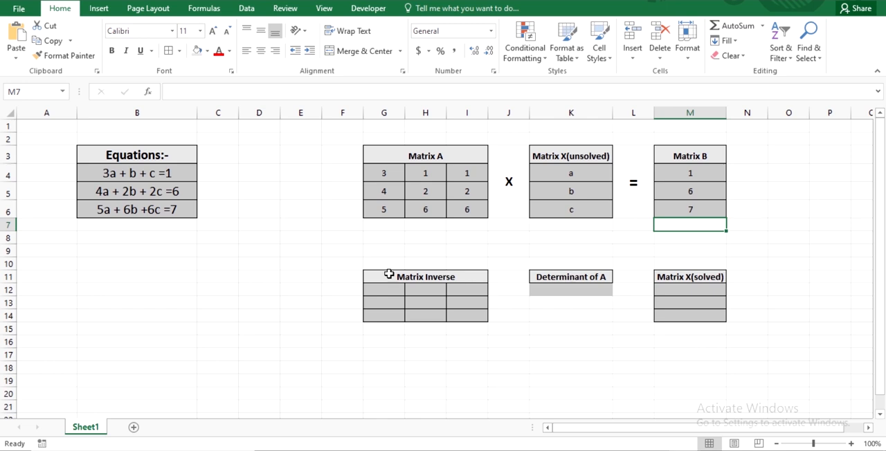
Calculate the determinant of Matrix A in K12 with the formula =MDETERM(G4:I6)
click(565, 290)
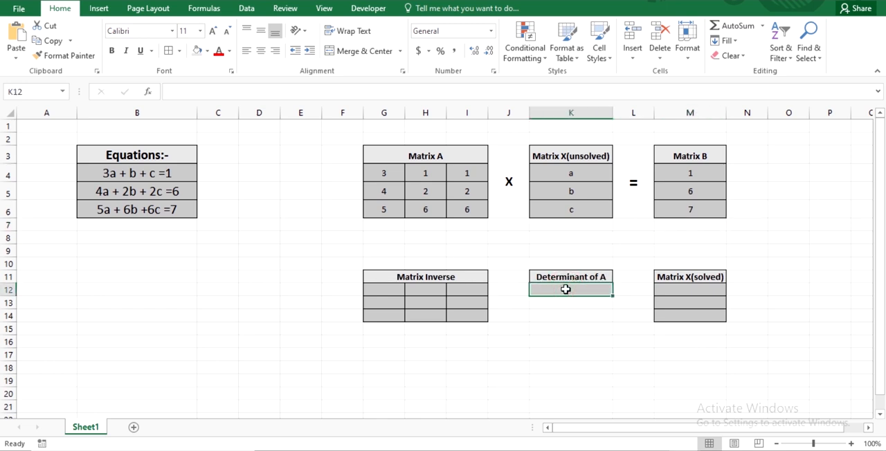
text(=)
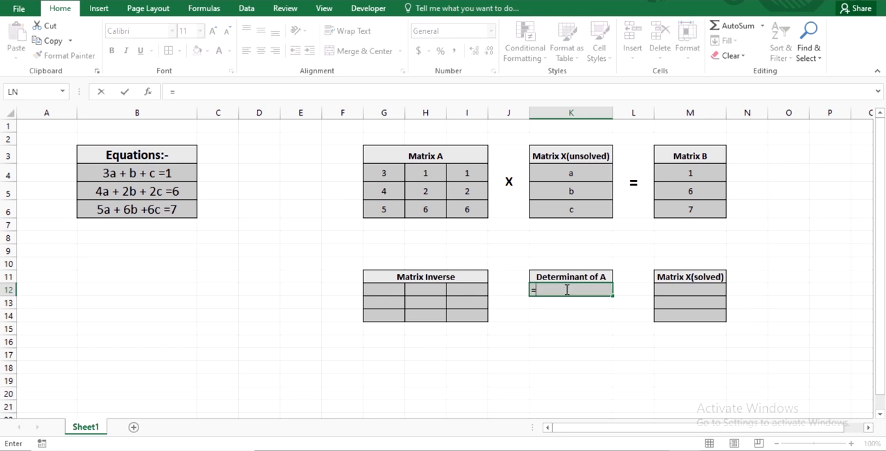
text(M)
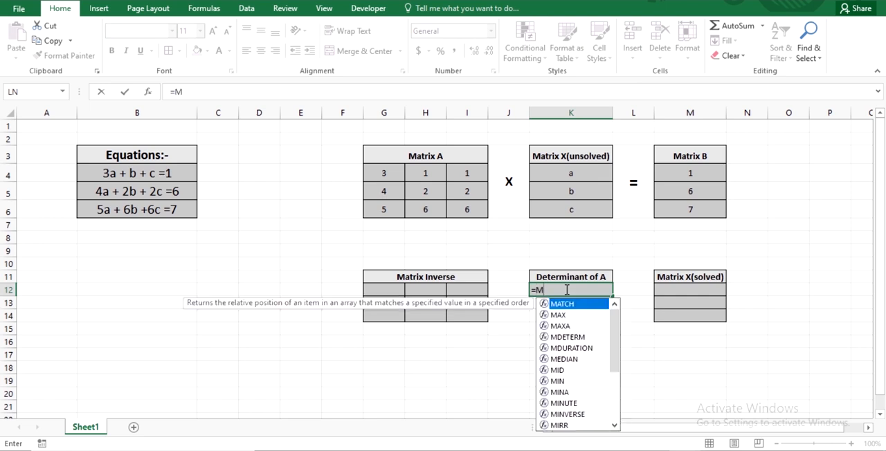
text(de)
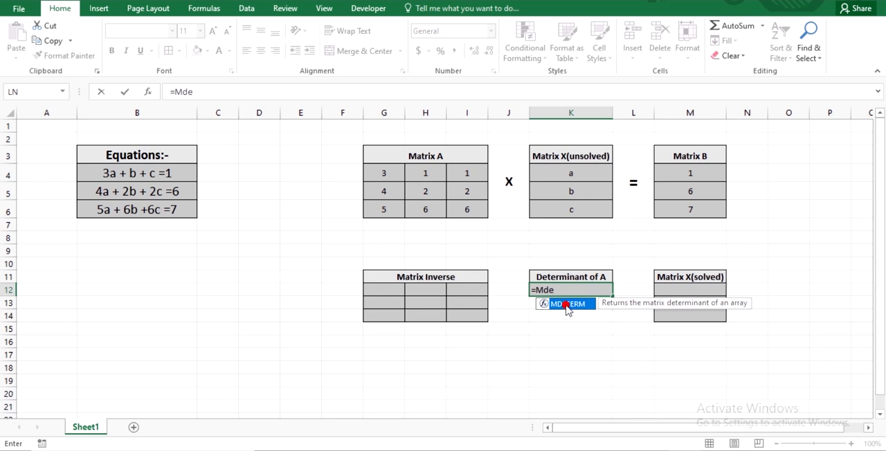
double_click(566, 305)
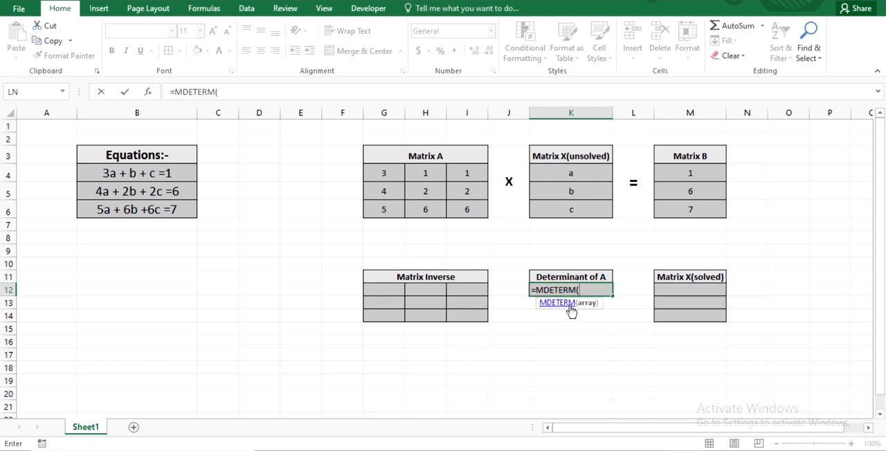
drag(376, 173, 462, 208)
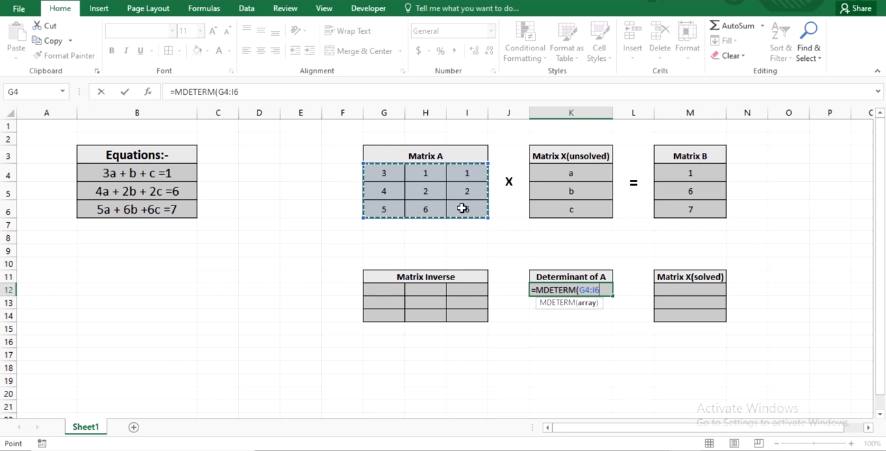
text())
key(Return)
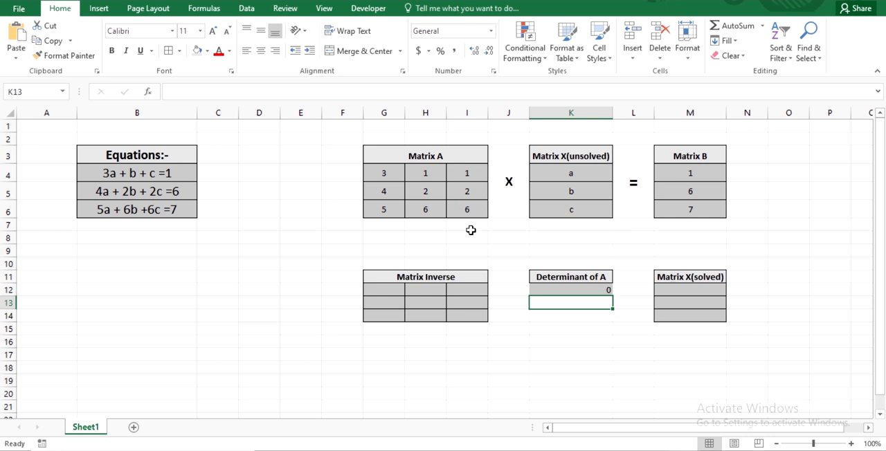
Change the last value in the first row of Matrix A, cell I4, to 2
click(467, 176)
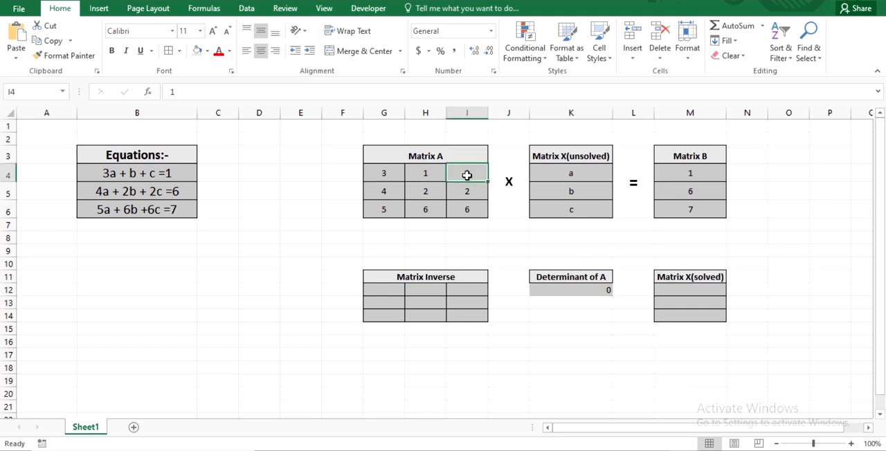
text(2)
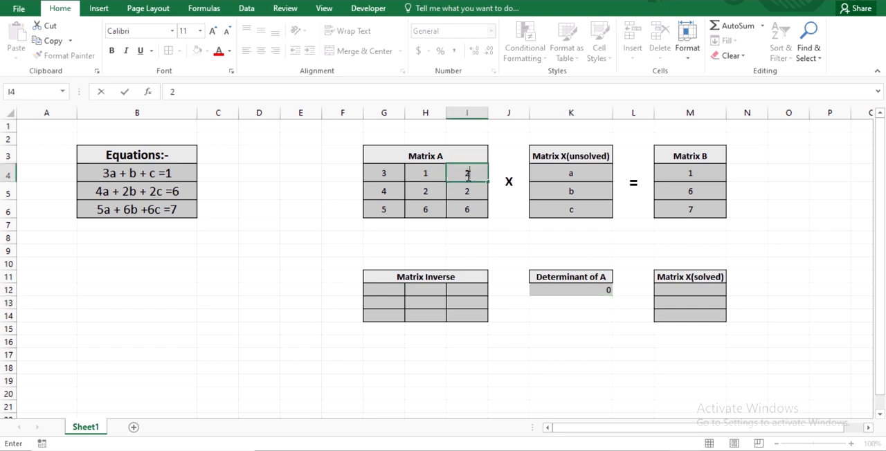
click(482, 237)
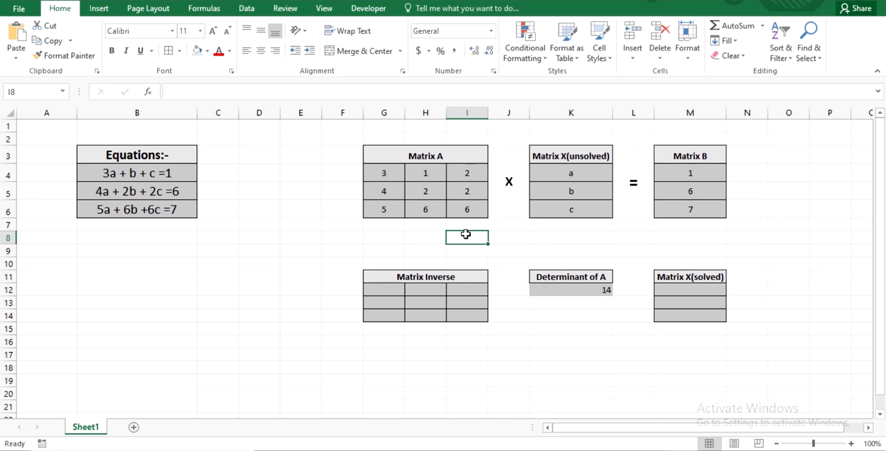
Try to calculate the Matrix Inverse in G12:I14 with =MINVERSE(G4:I6), re-entering the formula in G12 alone as an array formula
click(381, 292)
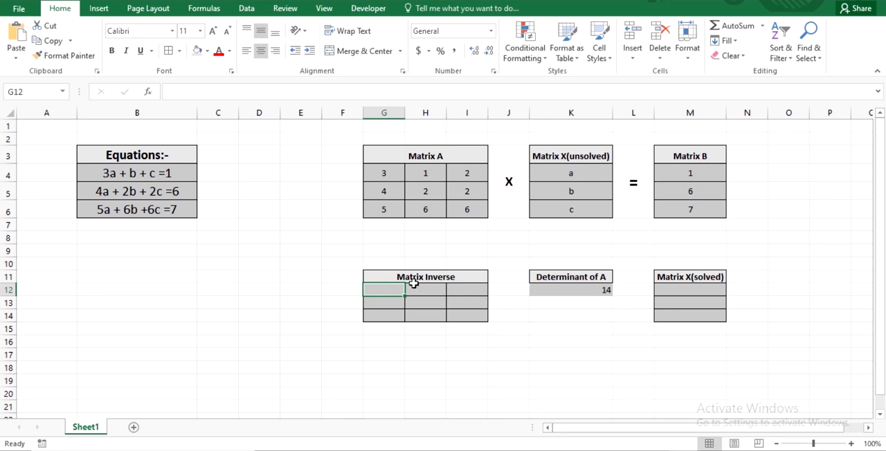
drag(385, 288, 457, 314)
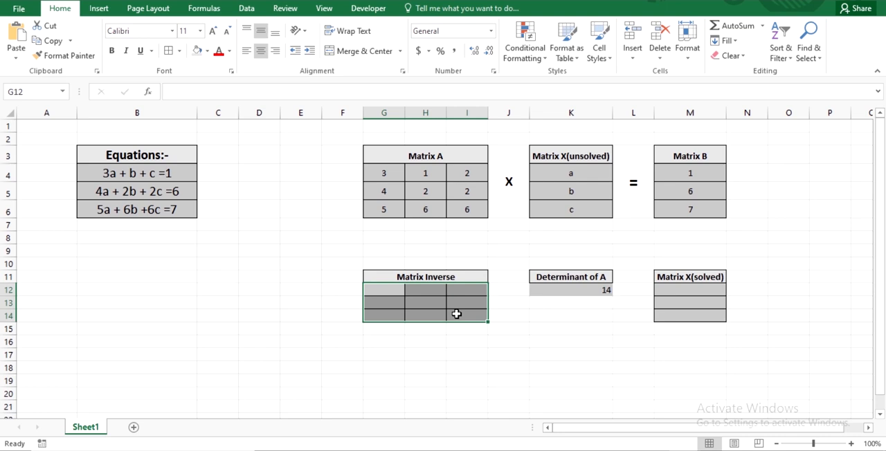
text(=)
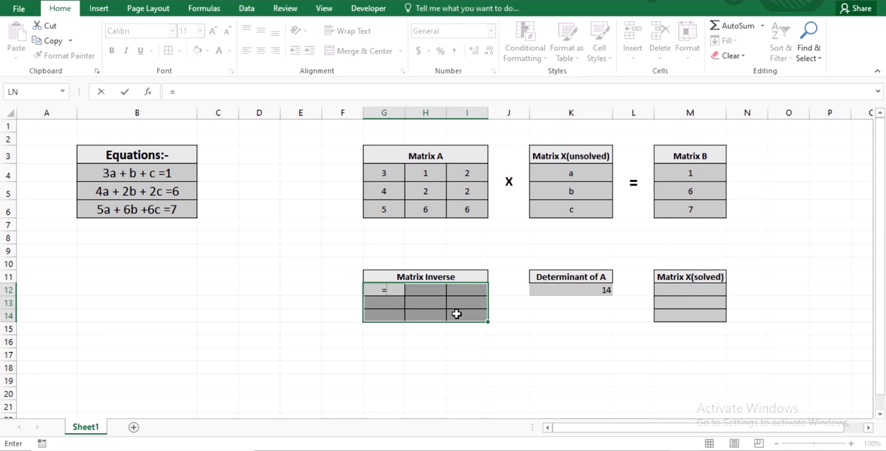
text(min)
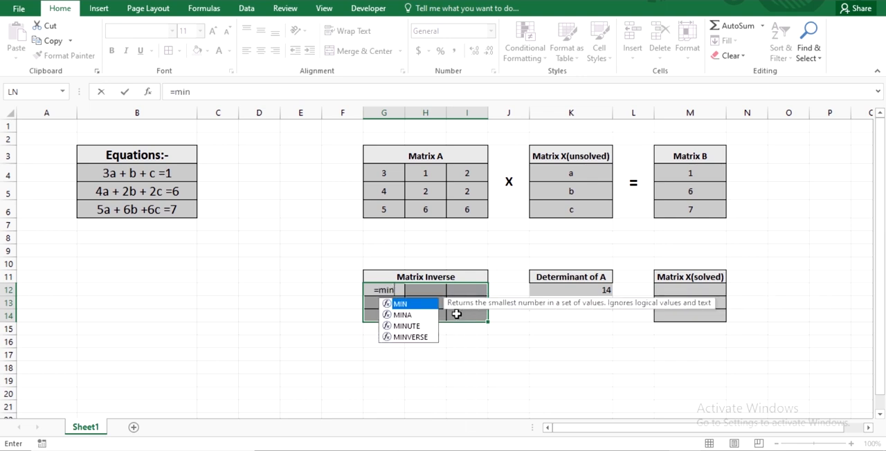
double_click(412, 338)
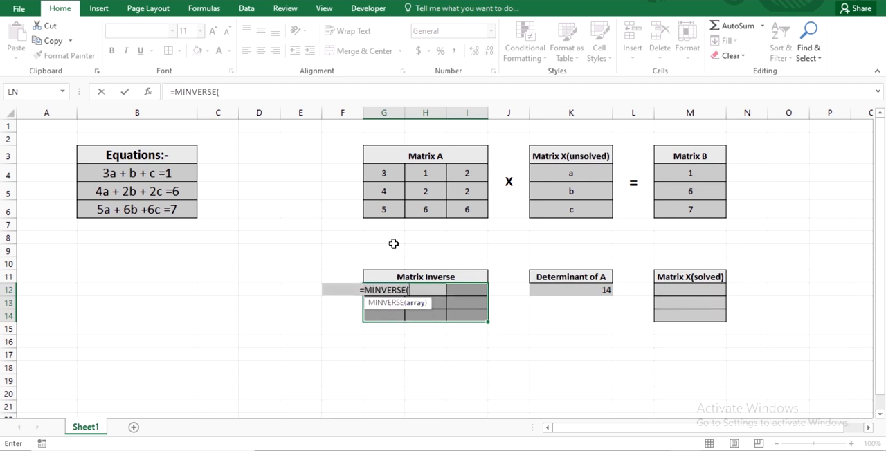
drag(383, 173, 467, 223)
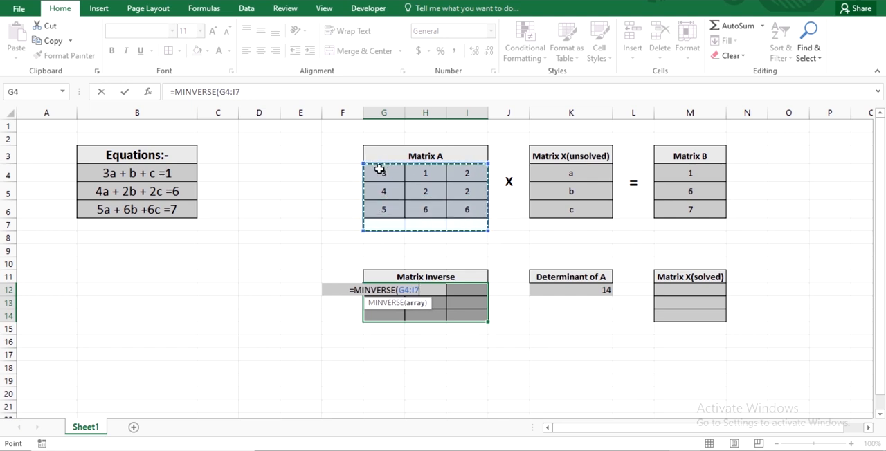
drag(379, 170, 462, 207)
text())
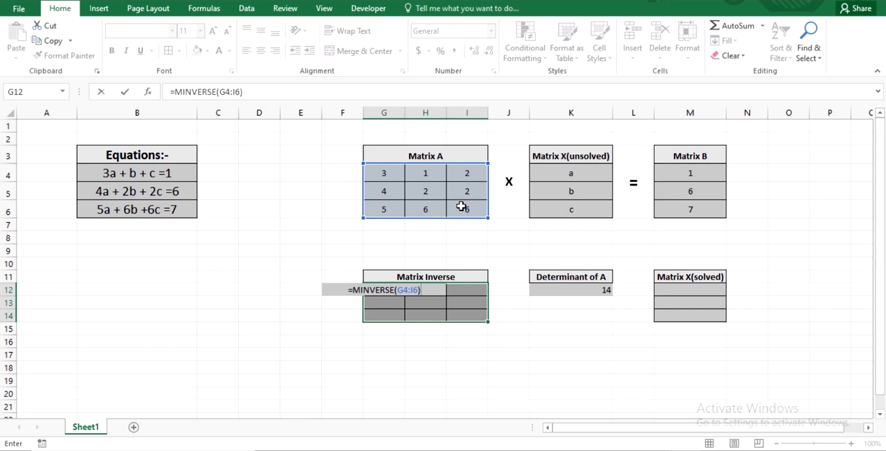
key(Return)
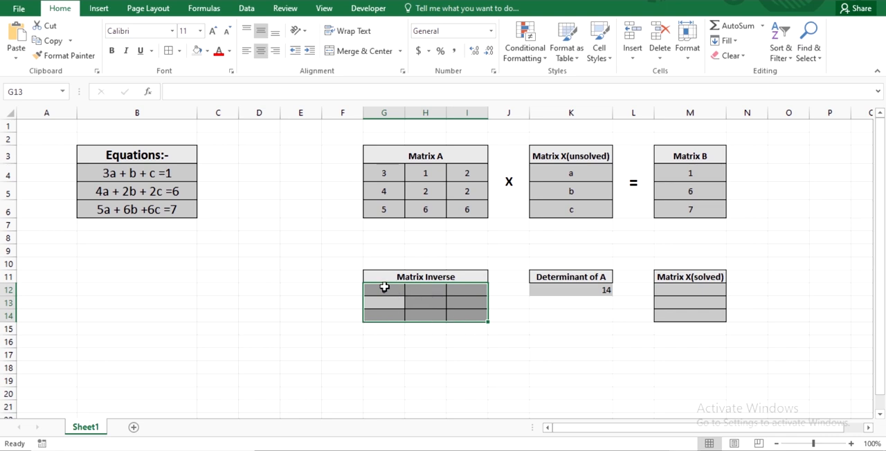
double_click(384, 287)
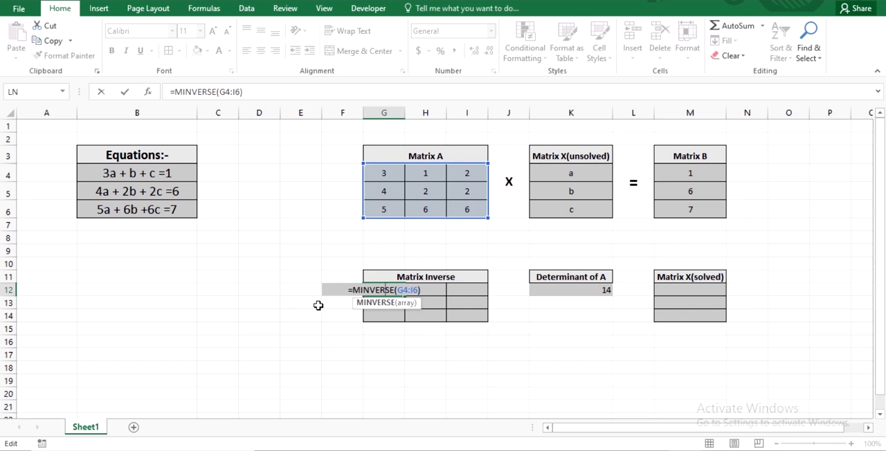
key(ctrl+shift+Return)
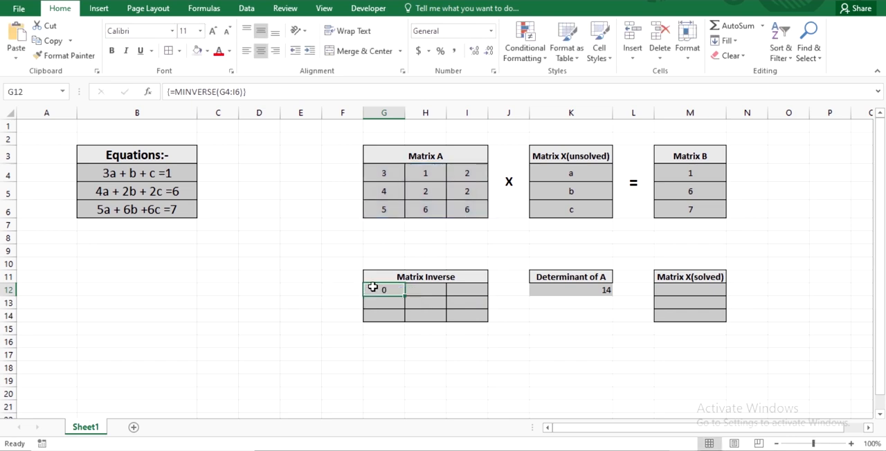
Calculate the inverse of Matrix A across G12:I14 with the array formula =MINVERSE(G4:I6)
drag(379, 288, 472, 313)
text(=)
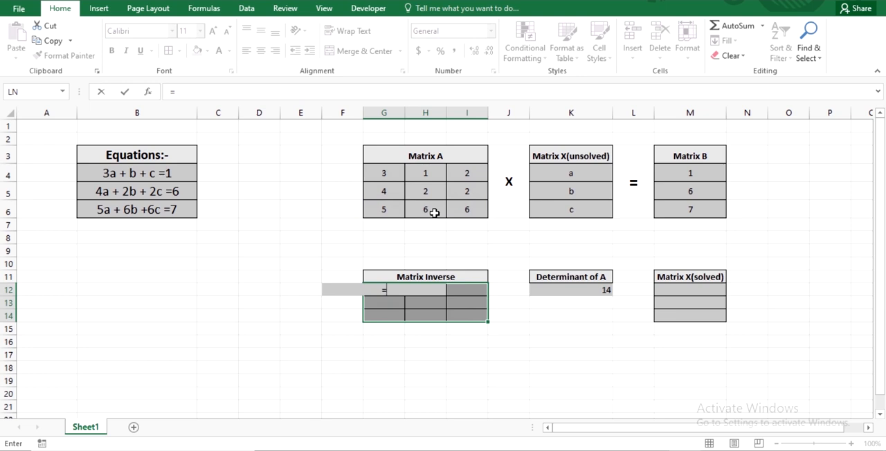
text(mi)
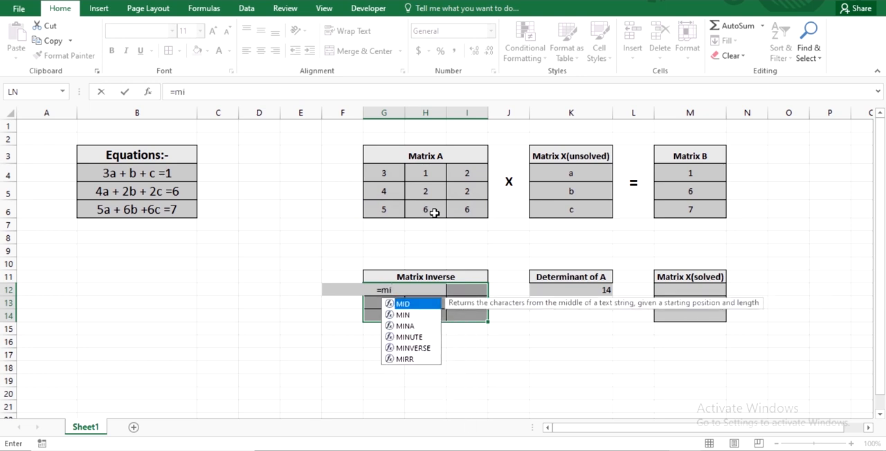
text(nver)
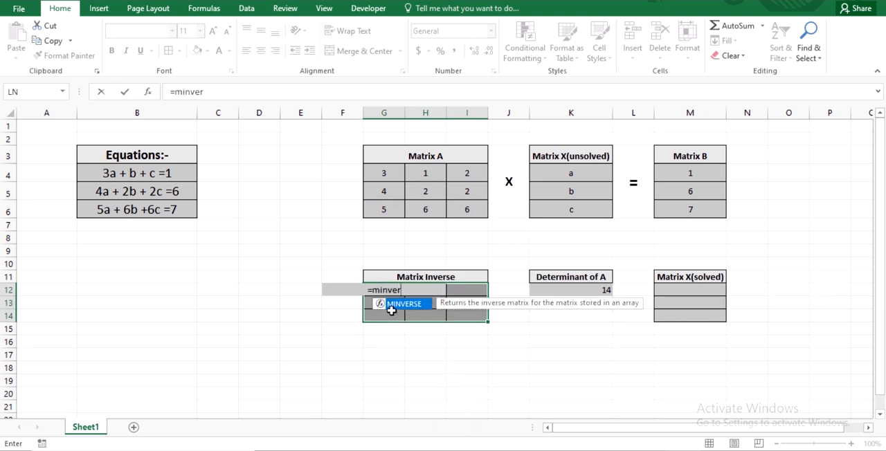
double_click(396, 305)
click(387, 172)
drag(387, 172, 456, 207)
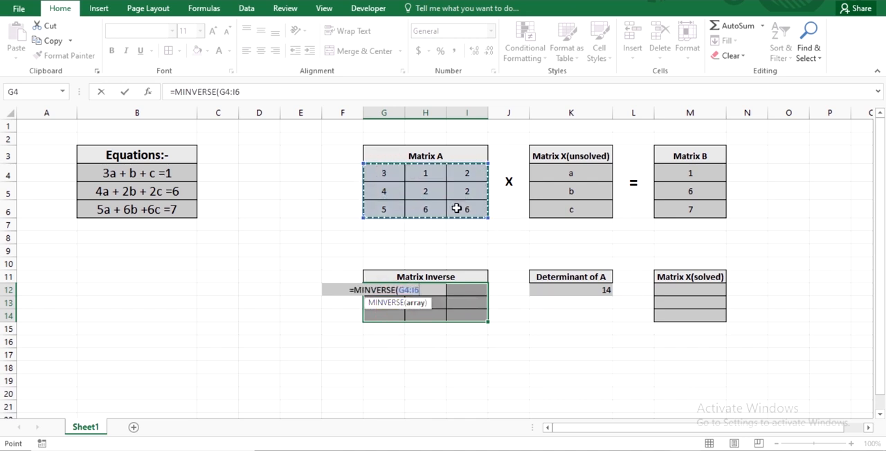
text())
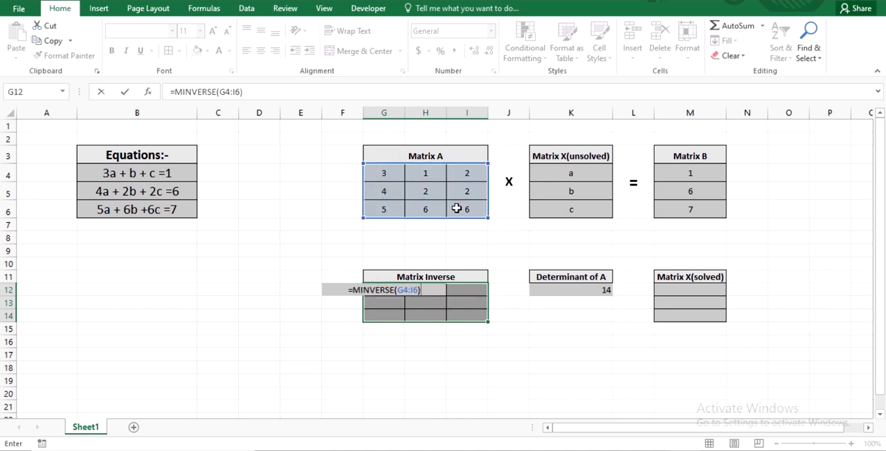
key(ctrl+shift+Return)
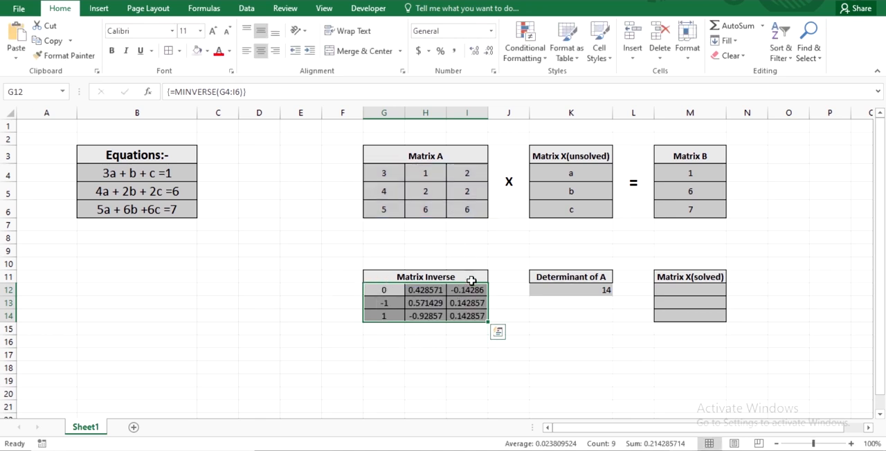
click(416, 352)
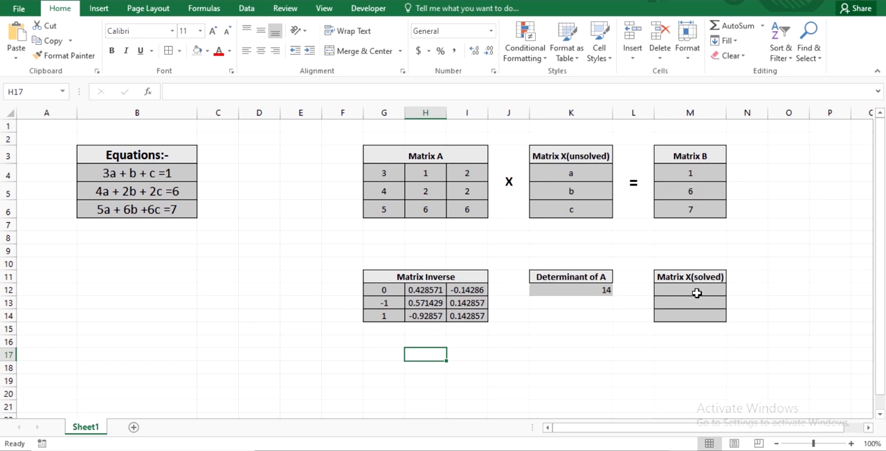
Solve Matrix X in M12:M14 by multiplying the inverse by Matrix B with the array formula =MMULT(G12:I14,M4:M6)
drag(670, 289, 690, 318)
text(=)
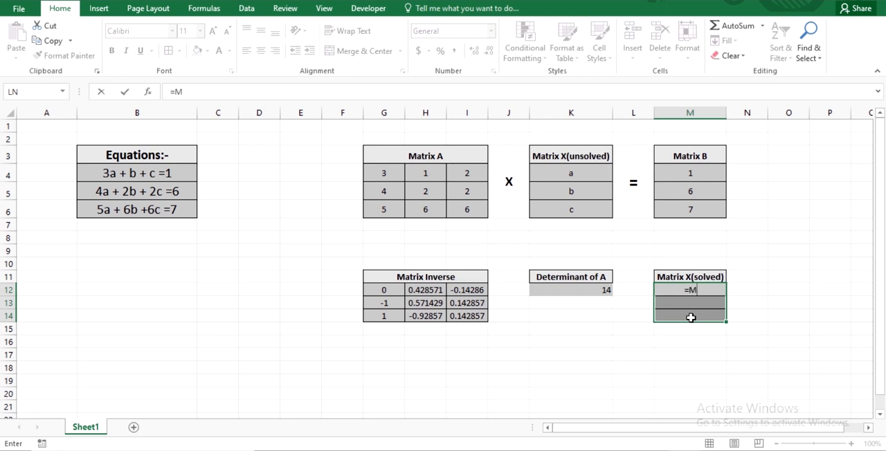
text(MM)
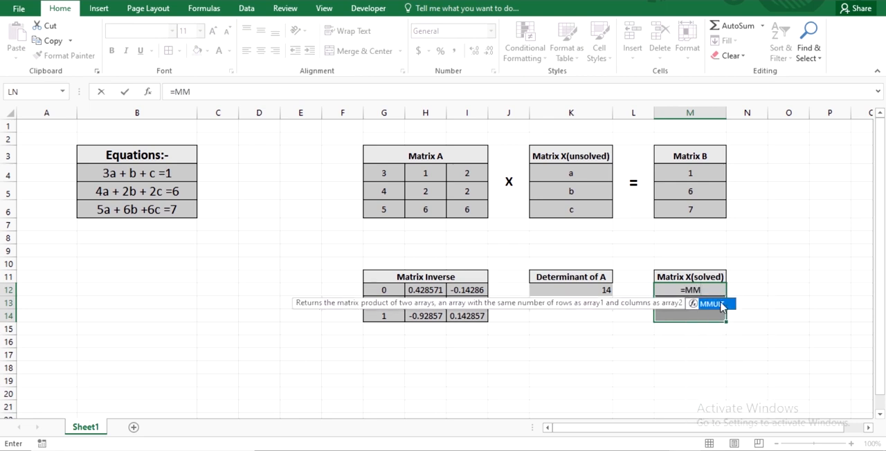
double_click(713, 304)
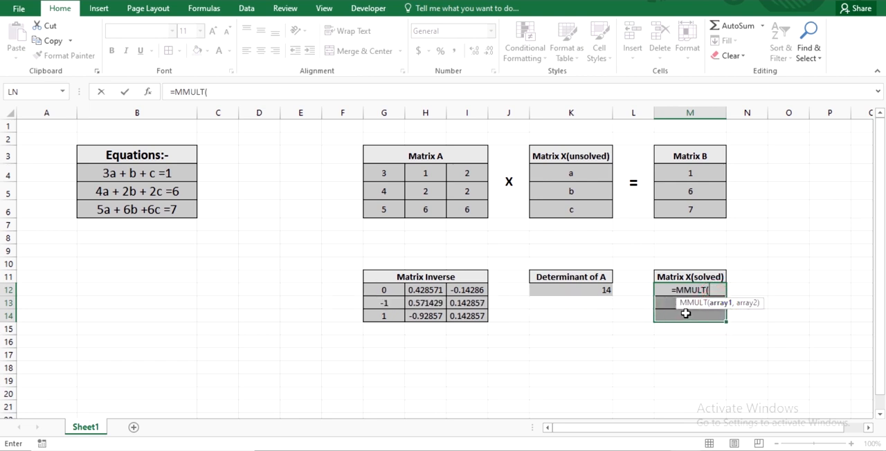
drag(383, 290, 463, 314)
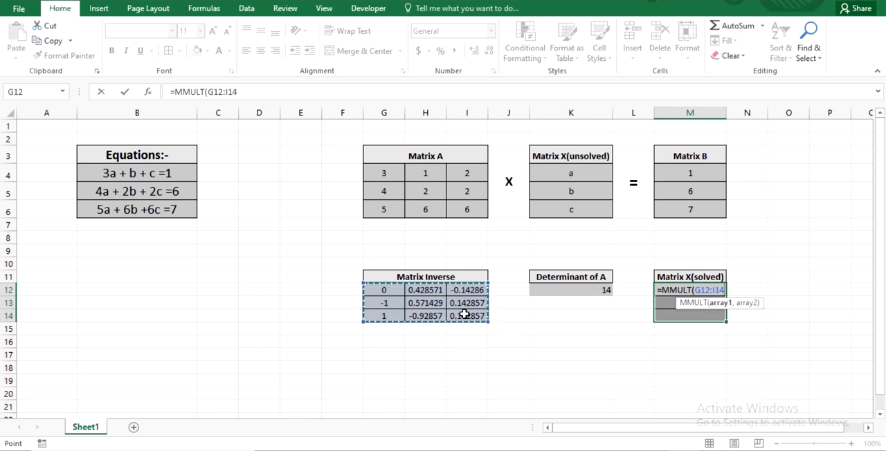
text(,)
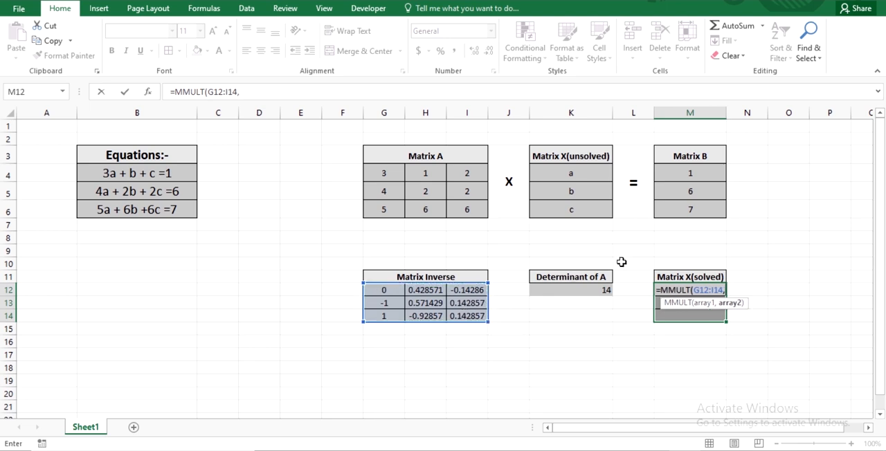
click(674, 178)
drag(674, 178, 681, 208)
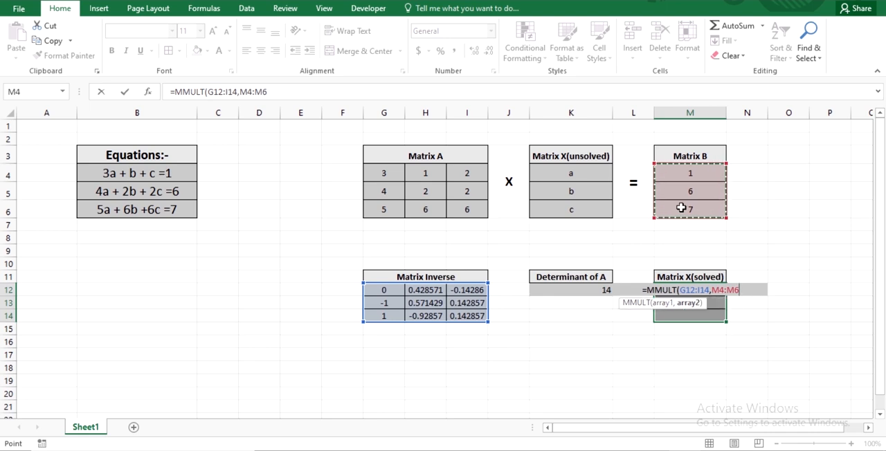
text())
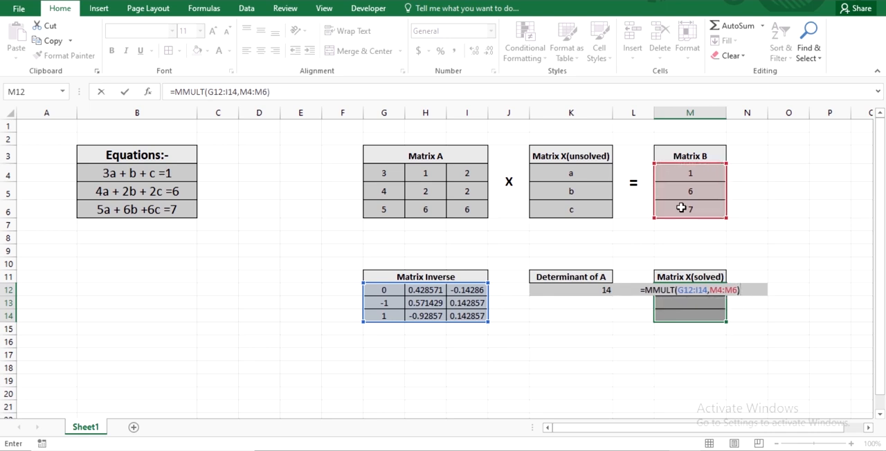
key(ctrl+shift+Return)
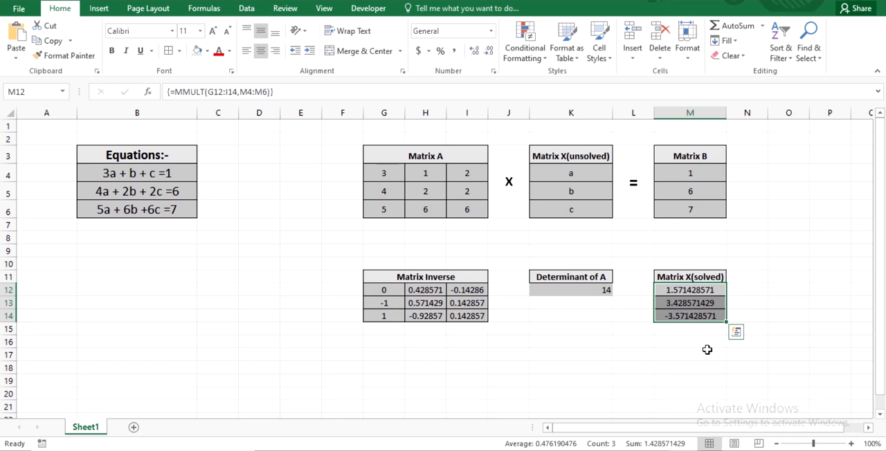
click(645, 341)
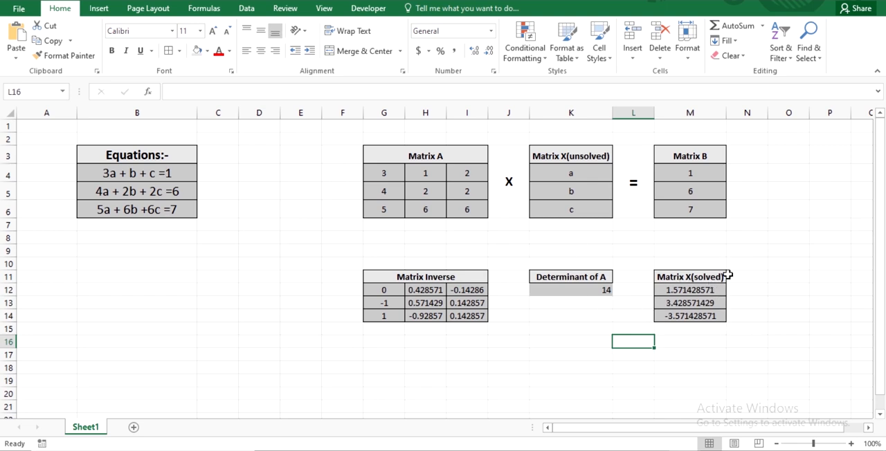
Test the last value in Matrix A's first row, cell I4, with 0 and 1, and set it back to 2
click(466, 174)
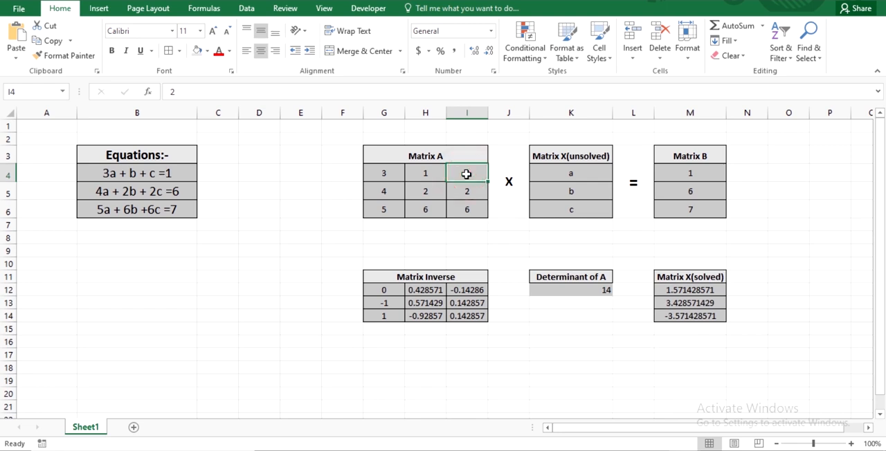
text(0)
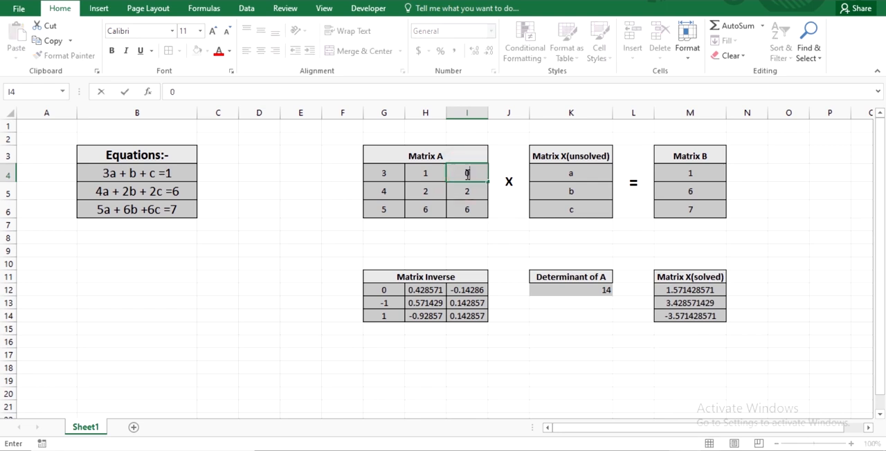
click(544, 246)
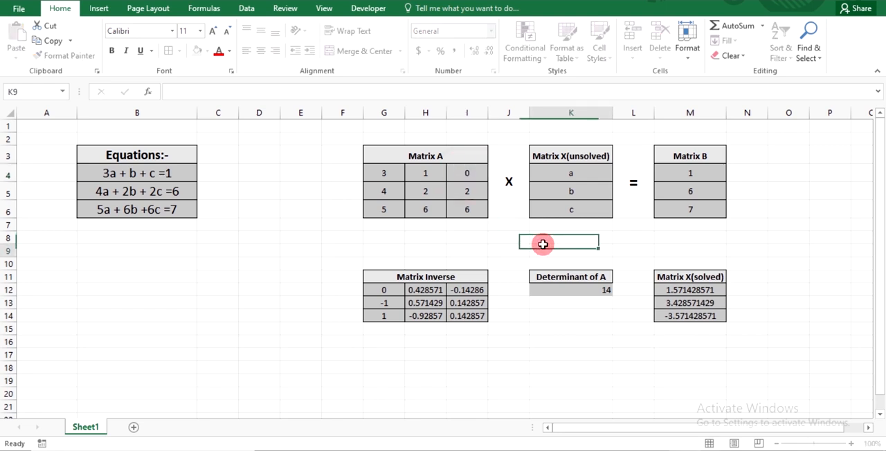
click(470, 176)
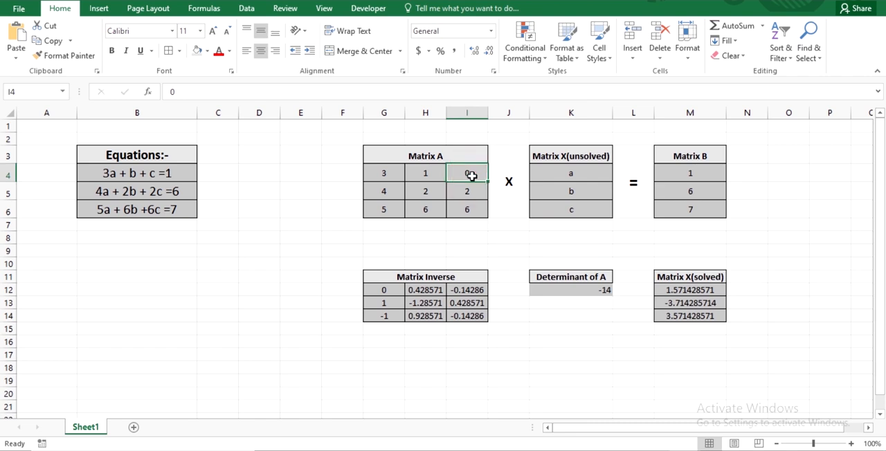
text(1)
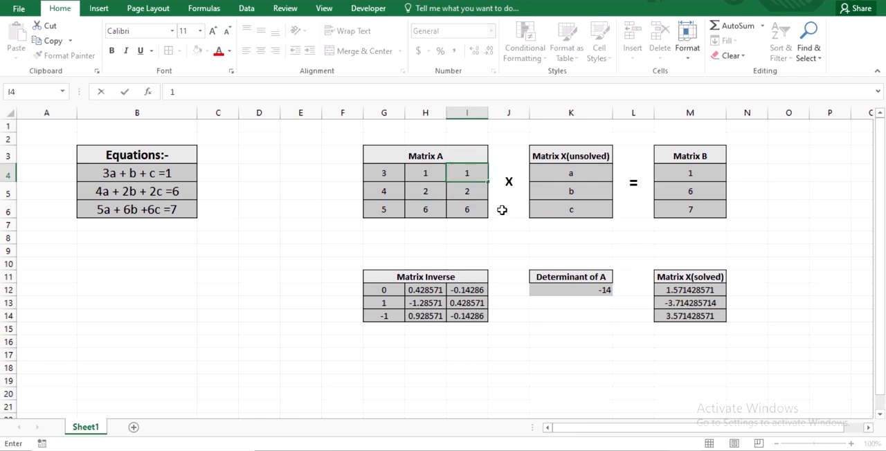
click(543, 239)
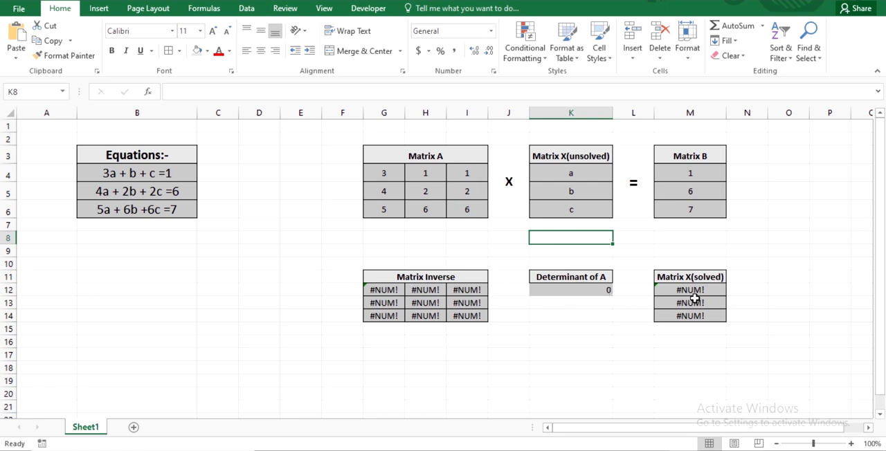
click(471, 175)
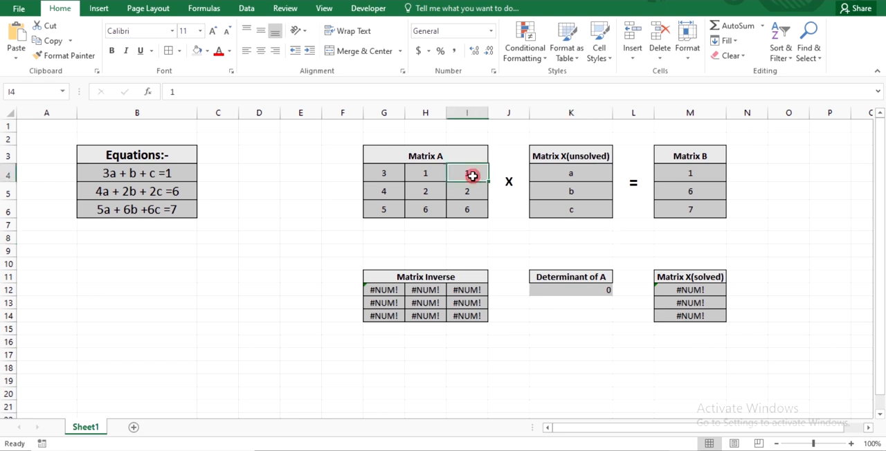
text(2)
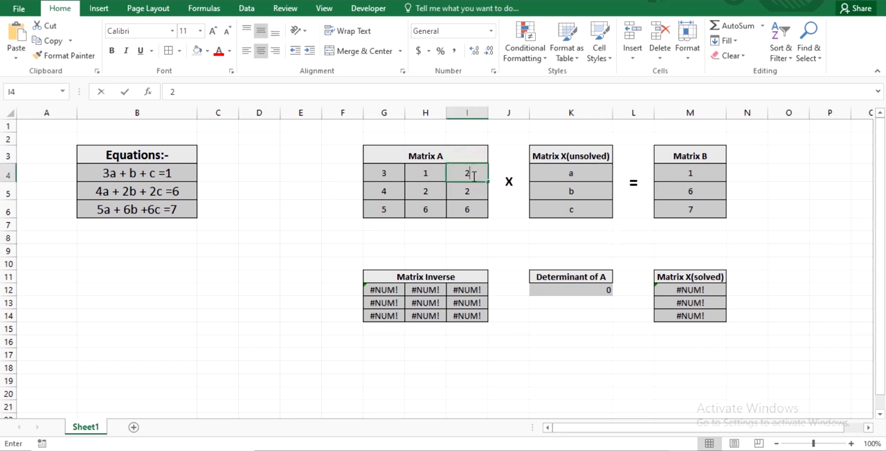
click(531, 240)
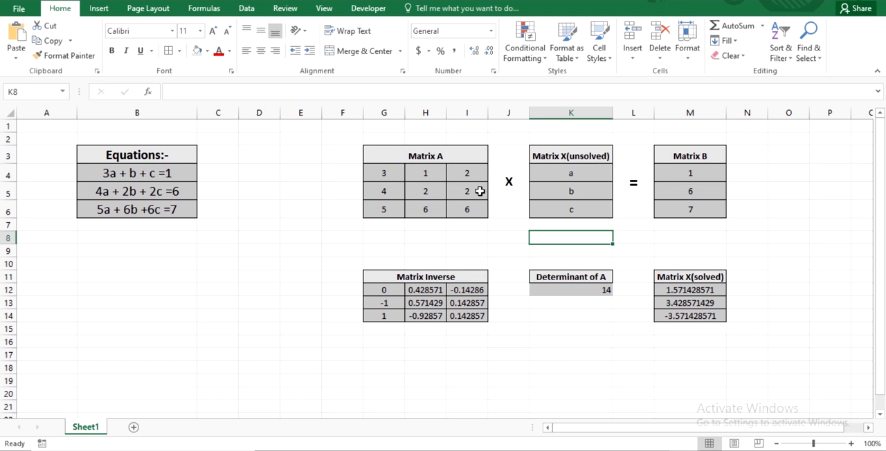
Change the first value in the first row of Matrix A, cell G4, to 2
click(389, 172)
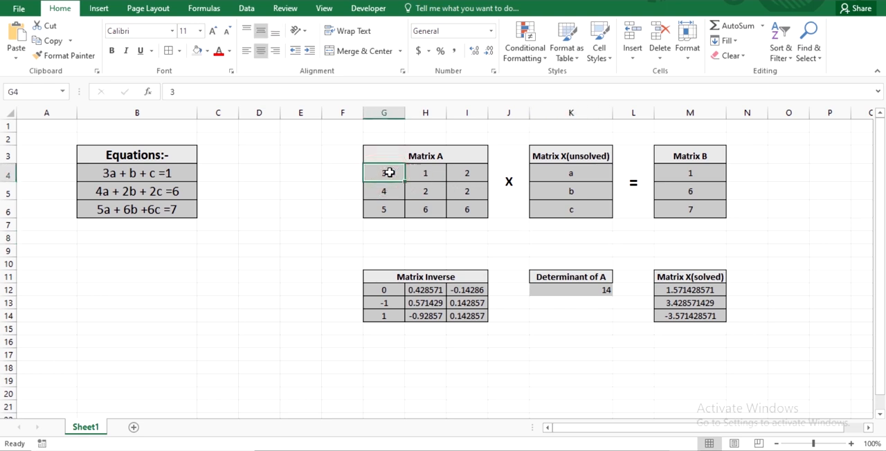
text(2)
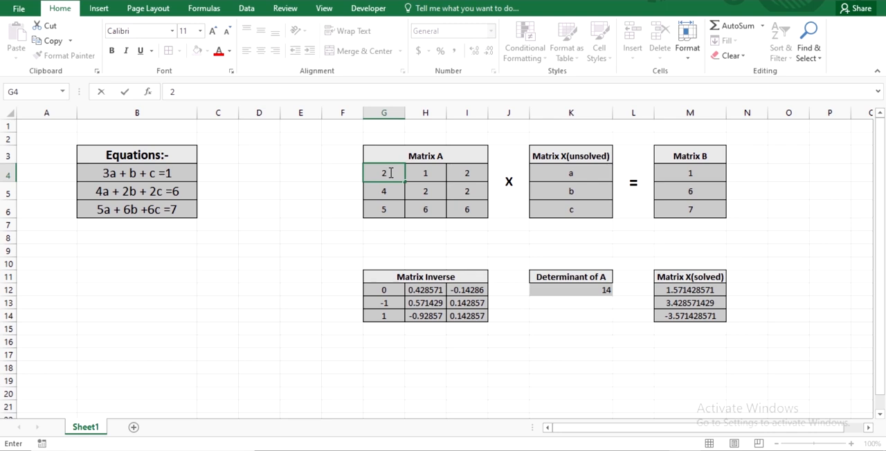
click(519, 246)
Try 1 and 3 in cell I4 of Matrix A to test their effect on the determinant and solution
click(469, 173)
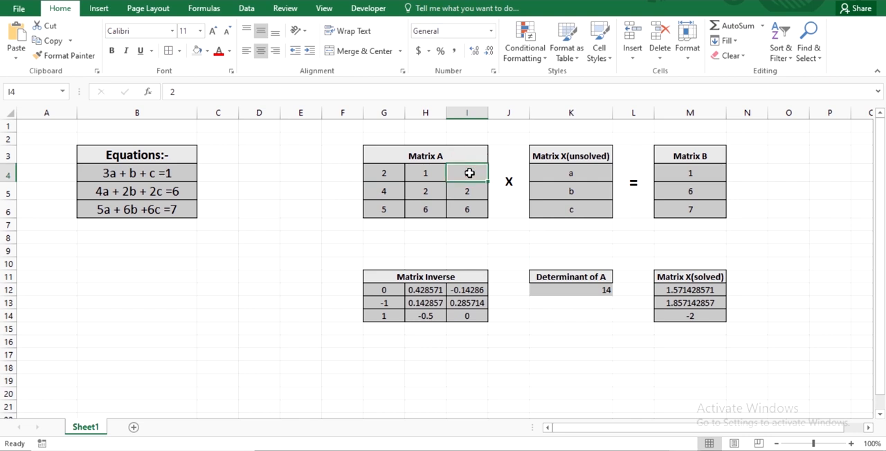
click(387, 174)
click(475, 174)
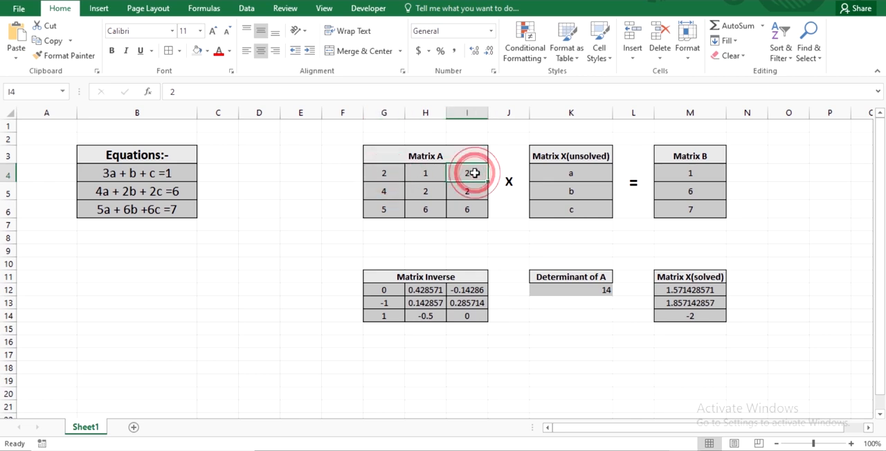
text(1)
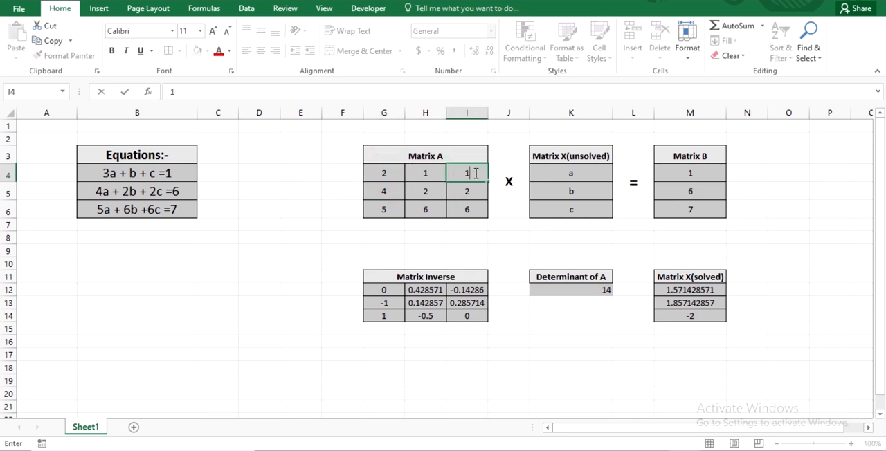
click(527, 250)
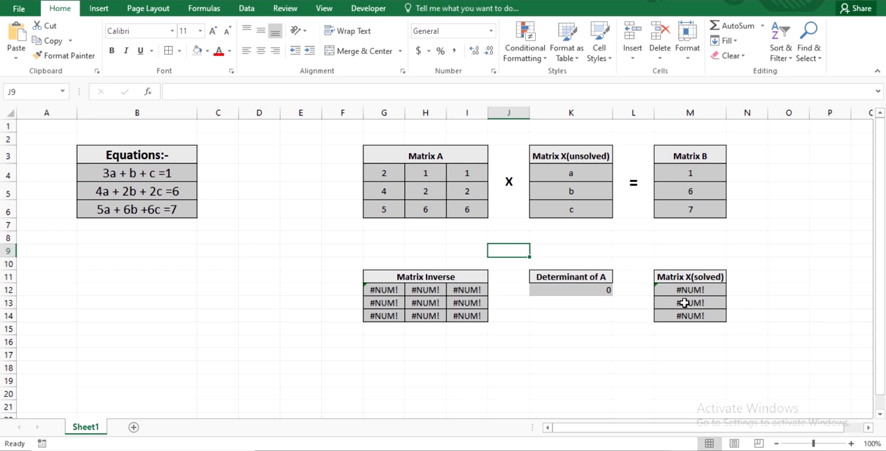
click(463, 176)
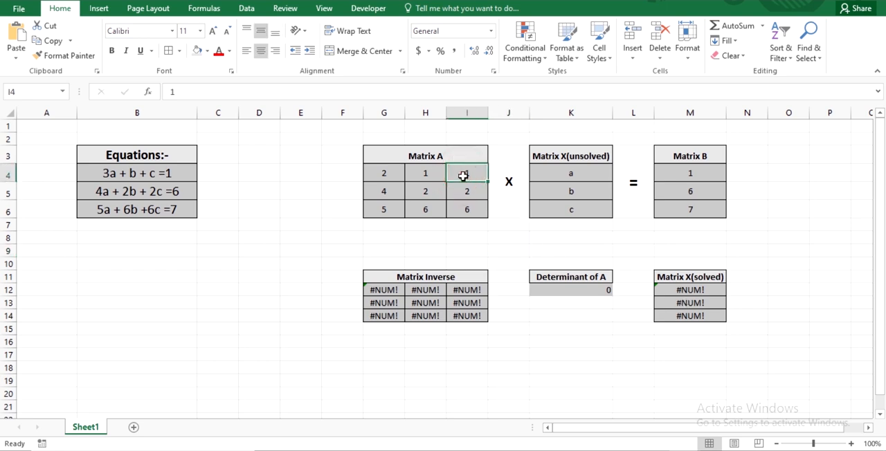
text(3)
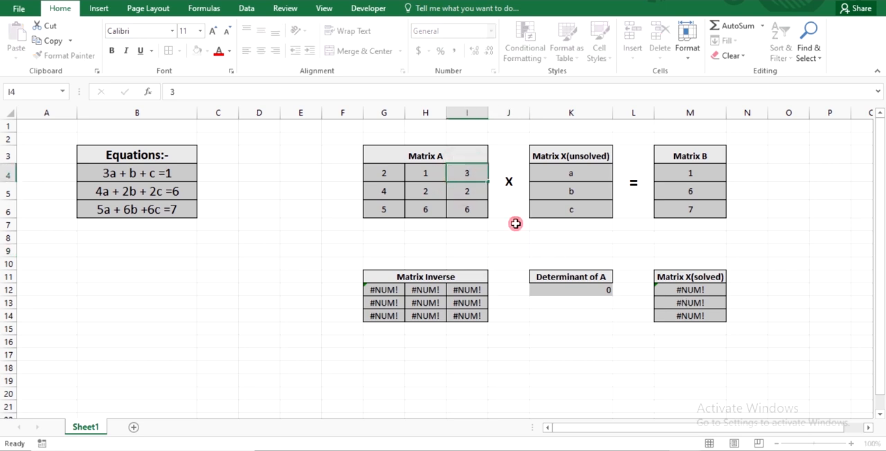
click(515, 223)
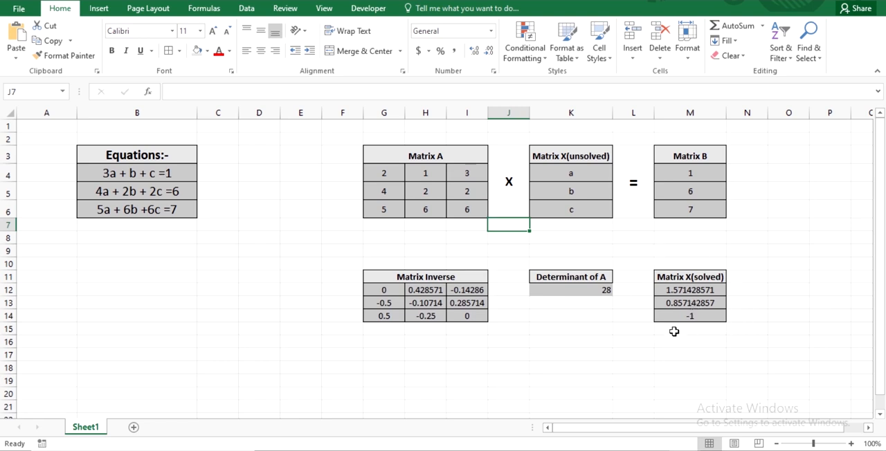
Set the last value in the first row of Matrix A, cell I4, to 4
double_click(475, 177)
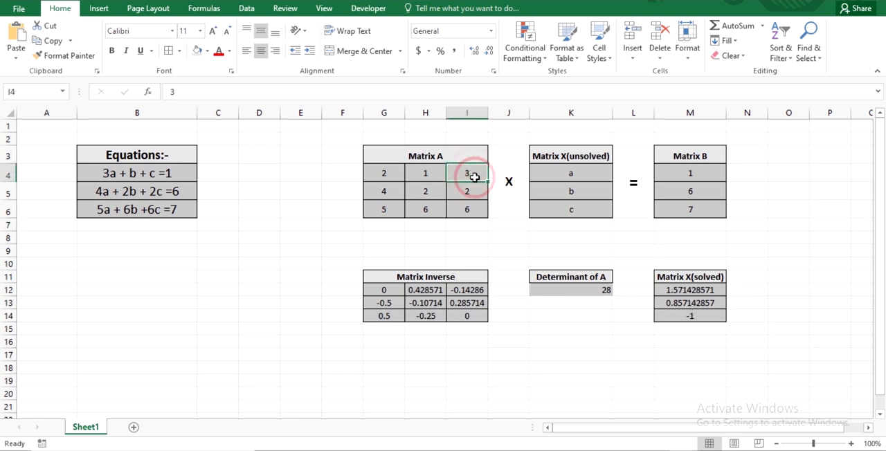
key(BackSpace)
text(4)
click(554, 236)
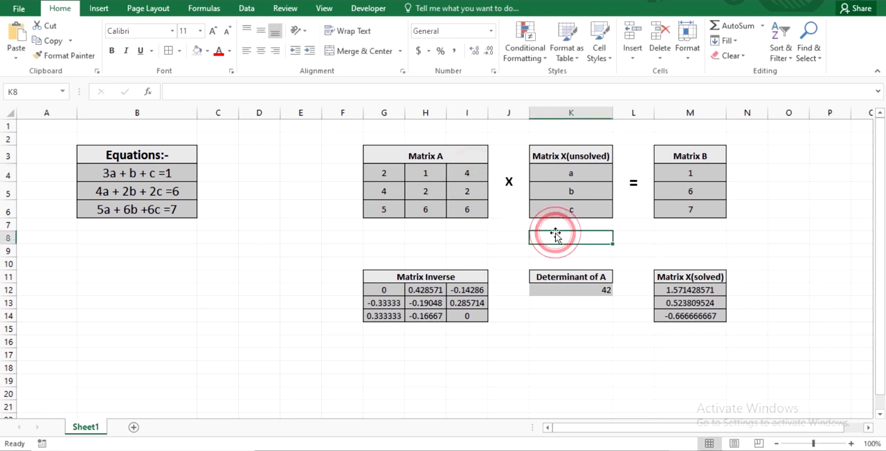